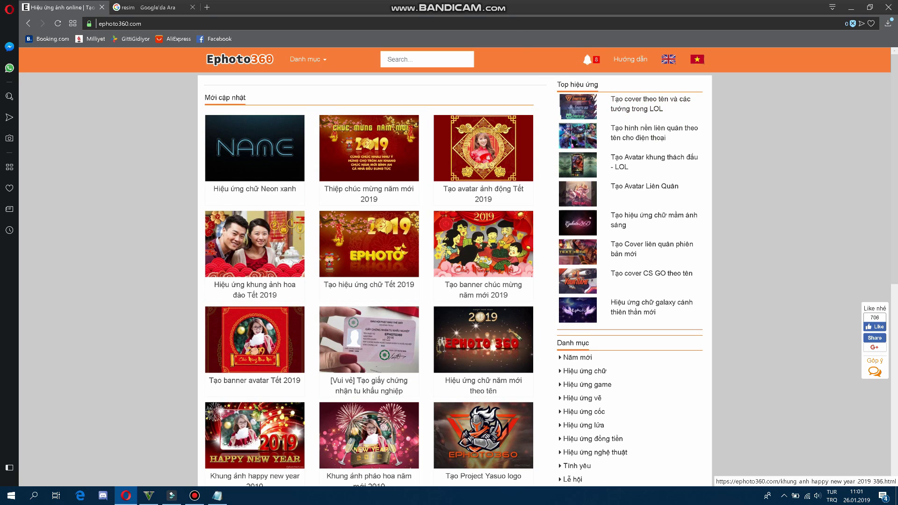
# - Open a blank Notepad note from the taskbar over the Ephoto360 home page
pyautogui.click(216, 495)
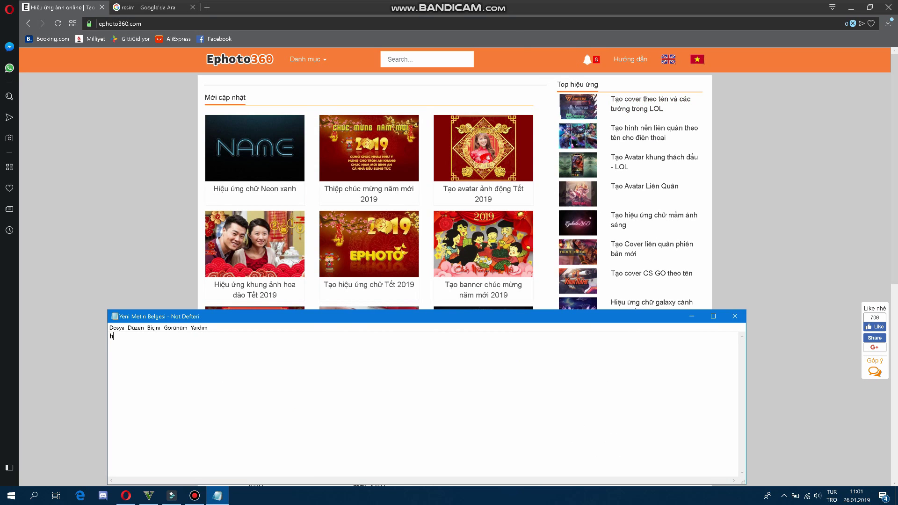
# - Type a Turkish greeting announcing a logo-making tutorial and a second line about choosing a logo
pyautogui.write('erkese ')
pyautogui.write('merhaba mil')
pyautogui.write('eet s')
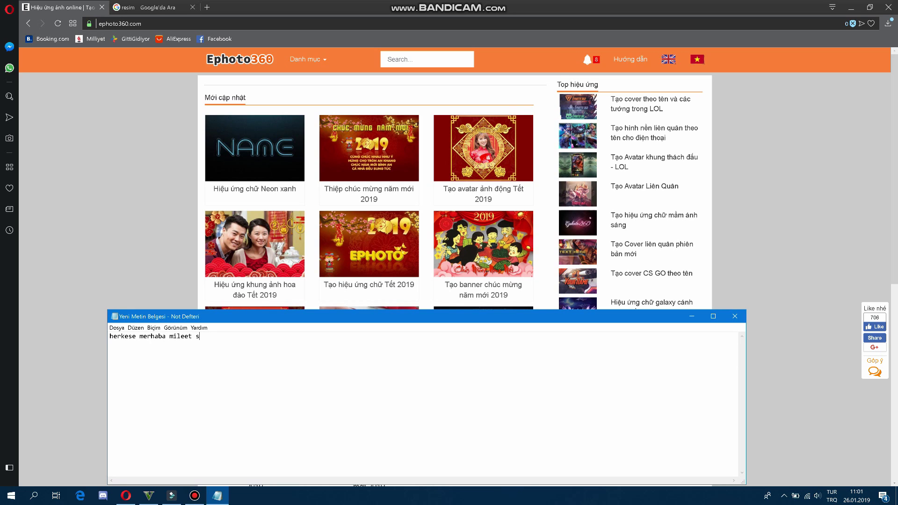
pyautogui.write('ize bugü')
pyautogui.write('n logo yapı')
pyautogui.write('mını gös')
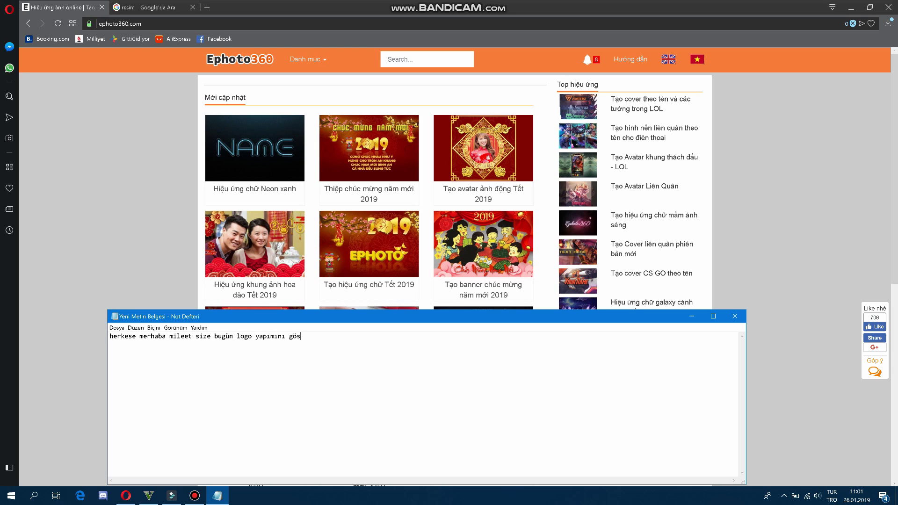
pyautogui.write('ter')
pyautogui.write('ece')
pyautogui.write('ğim h')
pyautogui.write('adi ba')
pyautogui.write('şlayalı')
pyautogui.write('m............')
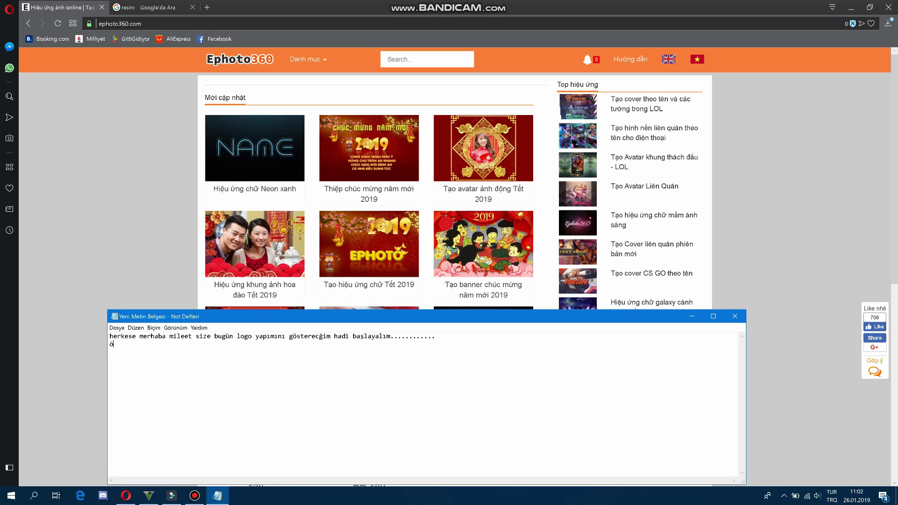
pyautogui.write(' öncelikl')
pyautogui.write('e ephoto ')
pyautogui.write('360')
pyautogui.write(' adresine')
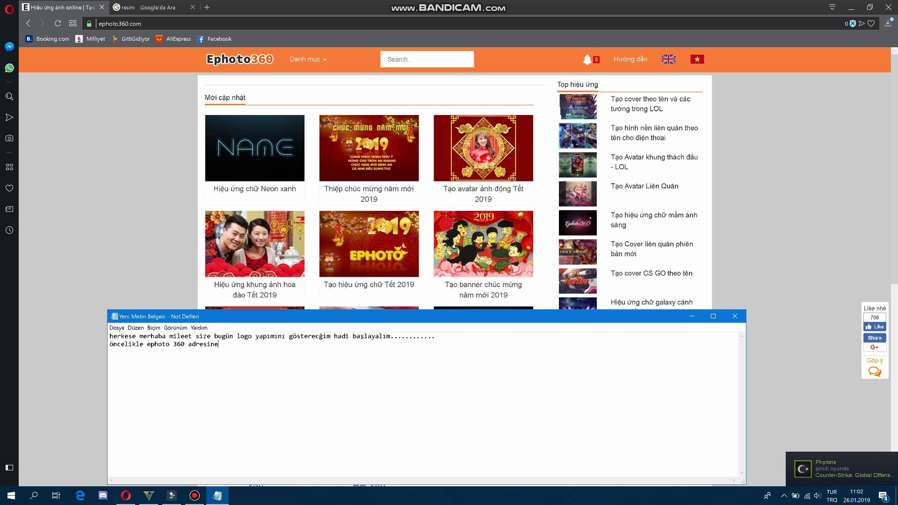
pyautogui.write(' giriyo')
pyautogui.write('ruz ve')
pyautogui.write(' karsımız an')
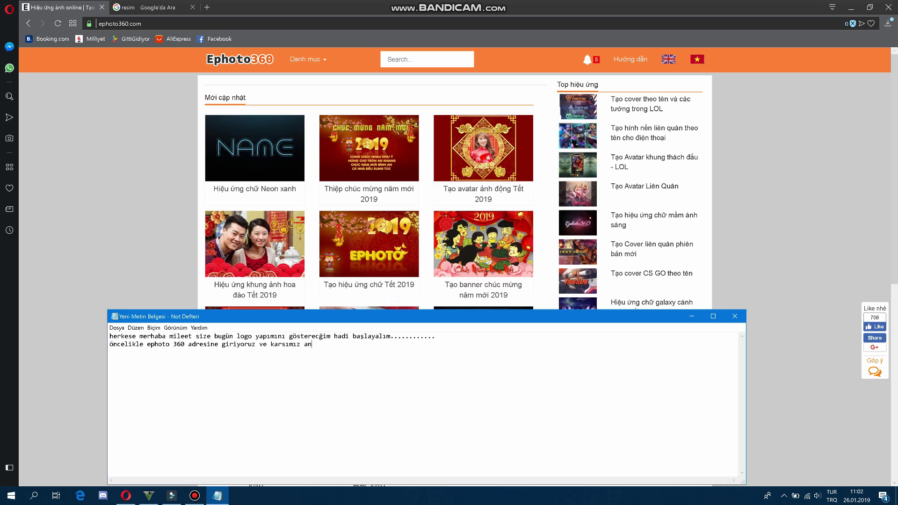
pyautogui.write('a sayfa c')
pyautogui.write('ııyo')
pyautogui.press('BackSpace')
pyautogui.press('BackSpace')
pyautogui.press('BackSpace')
pyautogui.write('kıyo hang')
pyautogui.write('isne lo')
pyautogui.write('go yacasa')
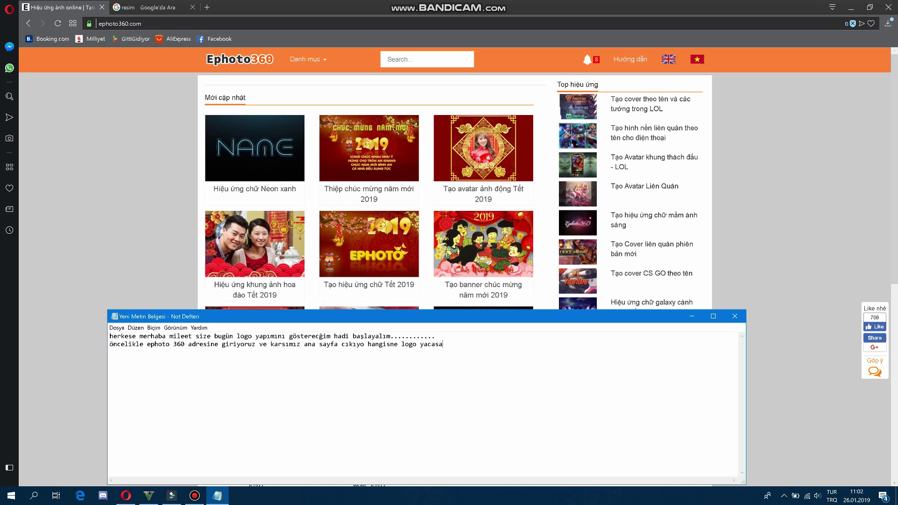
pyautogui.write('nu se')
pyautogui.write('eçiyoruz')
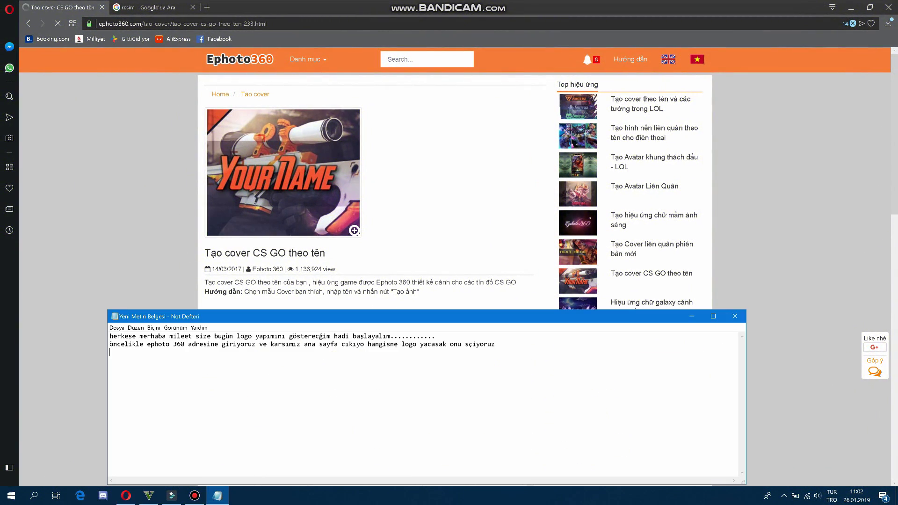
# - Add a third note line about typing the name, then pick the P90 ED cover template
pyautogui.write('ben s')
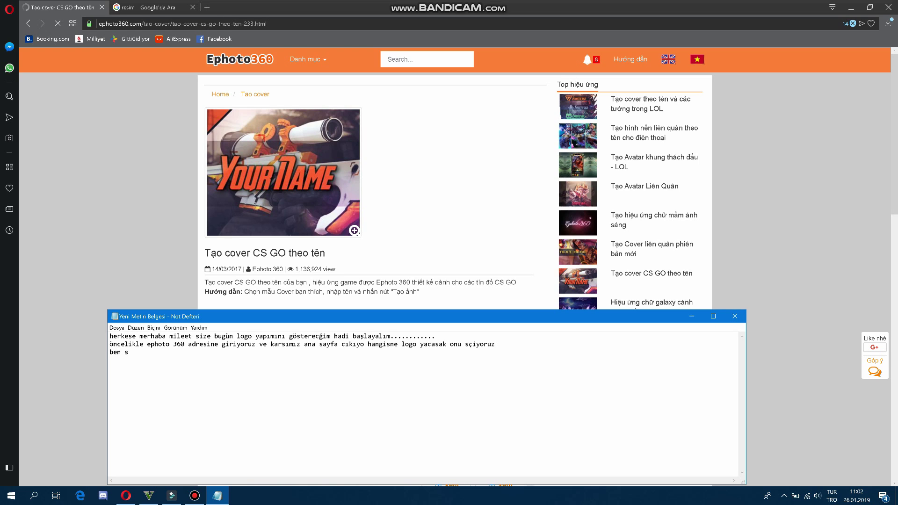
pyautogui.write('eçtim şi')
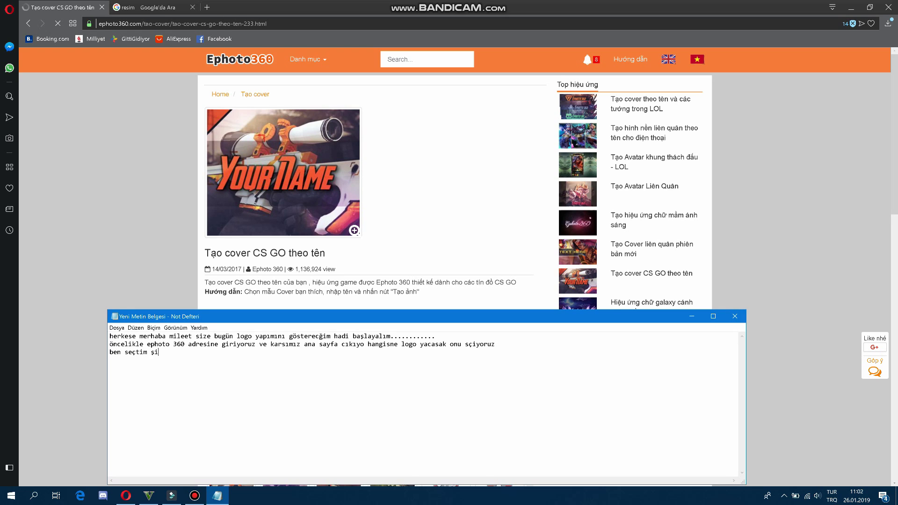
pyautogui.write('mdi ise')
pyautogui.write(' alt')
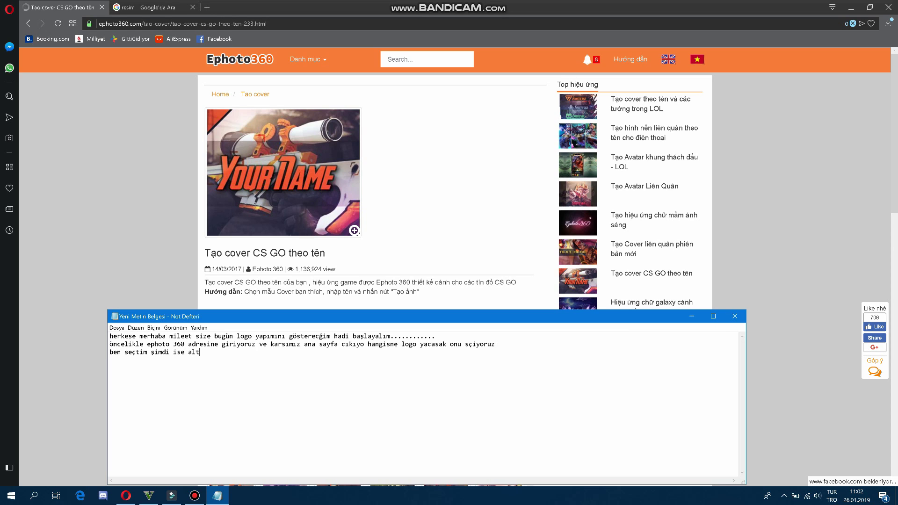
pyautogui.write('ta your')
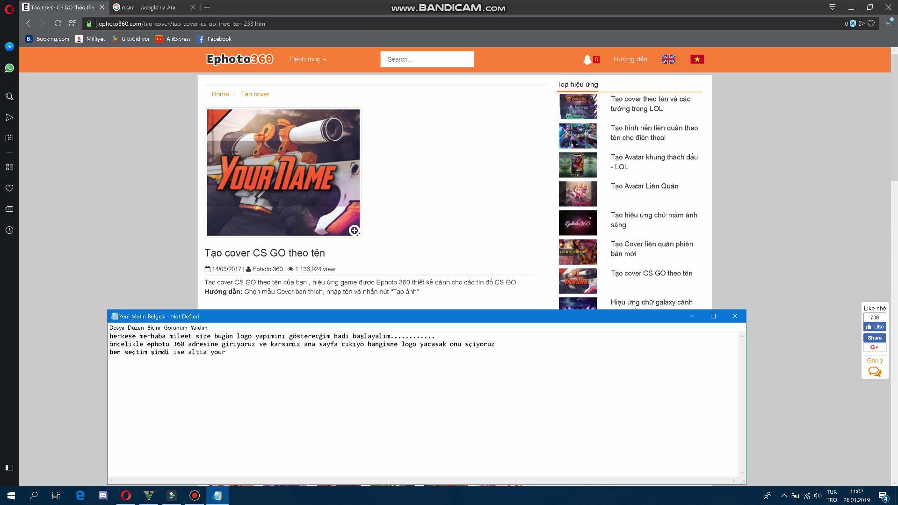
pyautogui.write(' name yazan y')
pyautogui.write('ere isted')
pyautogui.write('imiz yazı')
pyautogui.write('yoruz')
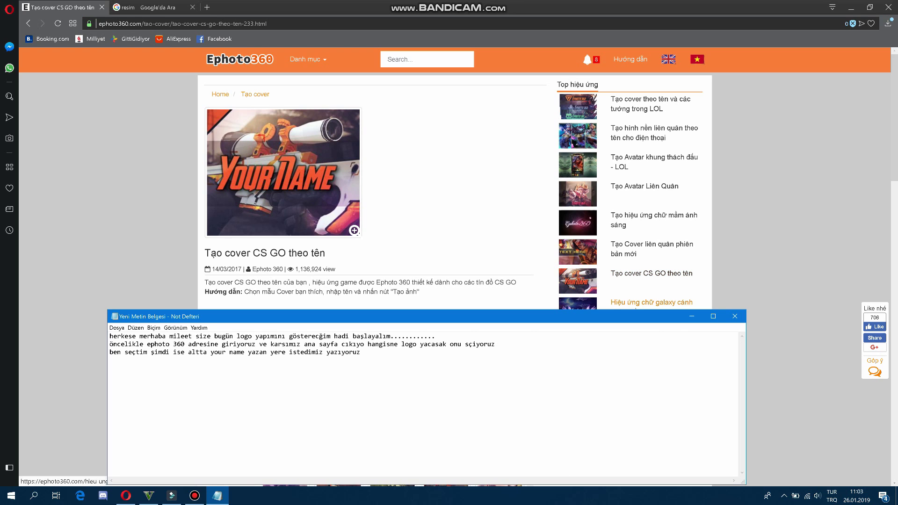
pyautogui.click(692, 316)
pyautogui.click(326, 441)
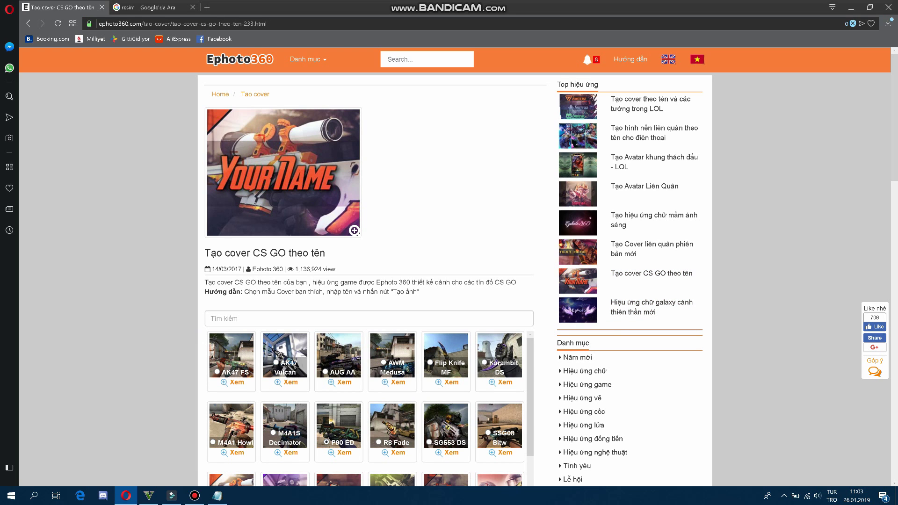
# - Enter the sample text 'qweqweq' and begin a line saying the logo is ready
pyautogui.click(211, 318)
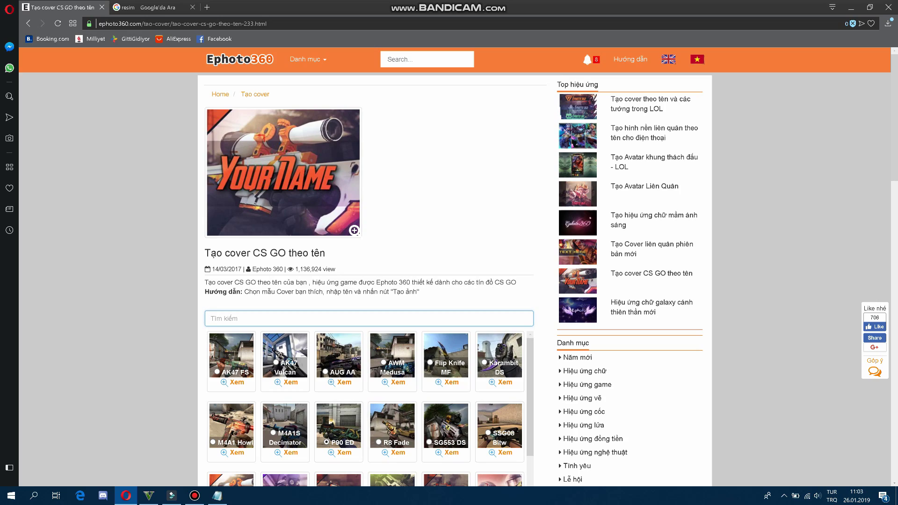
pyautogui.write('qweqweq')
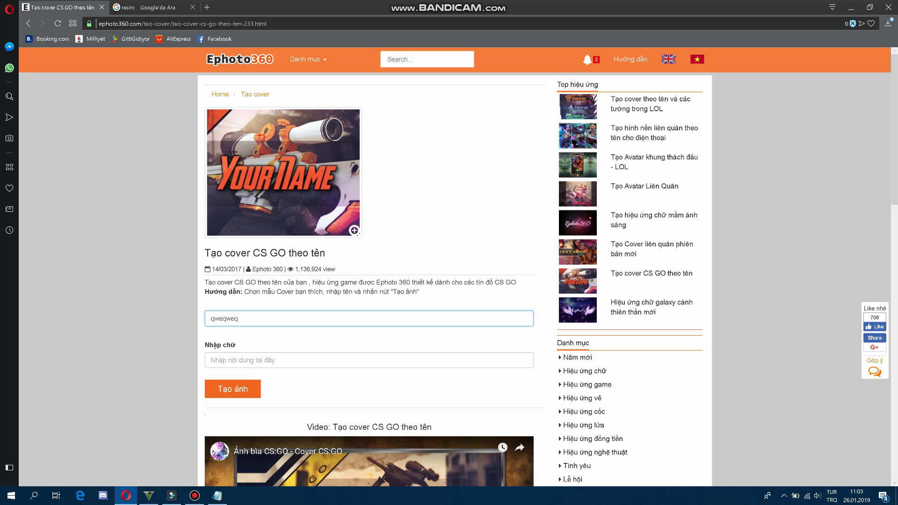
pyautogui.click(369, 360)
pyautogui.write('qweqwe')
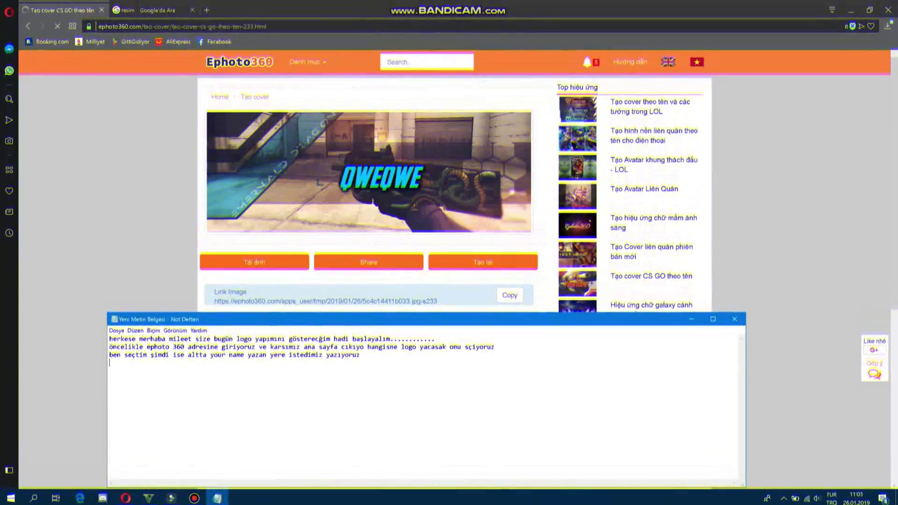
pyautogui.write('e logom')
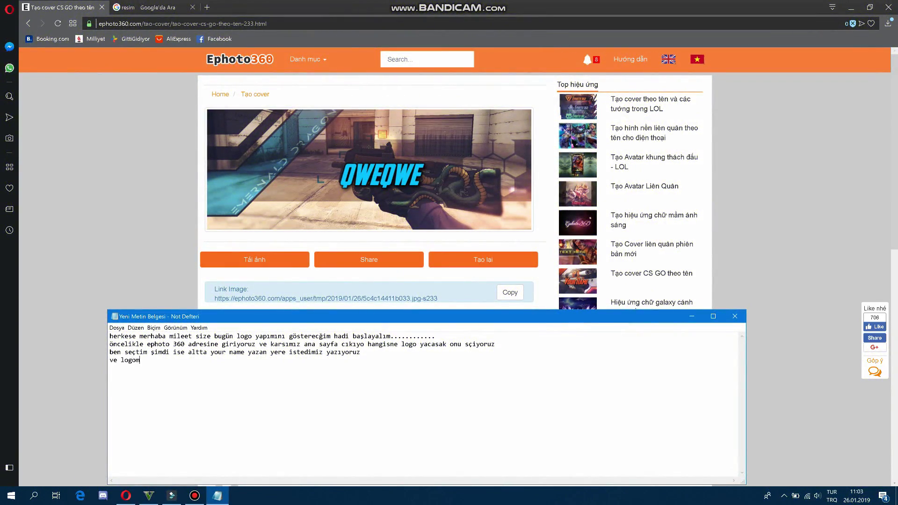
pyautogui.write('uz ha')
pyautogui.write('zırlandı')
pyautogui.write(' bir')
# - Finish the fourth note line saying another logo will be made, then hide Notepad
pyautogui.press('BackSpace')
pyautogui.write('itane')
pyautogui.write(' daha yaapılm')
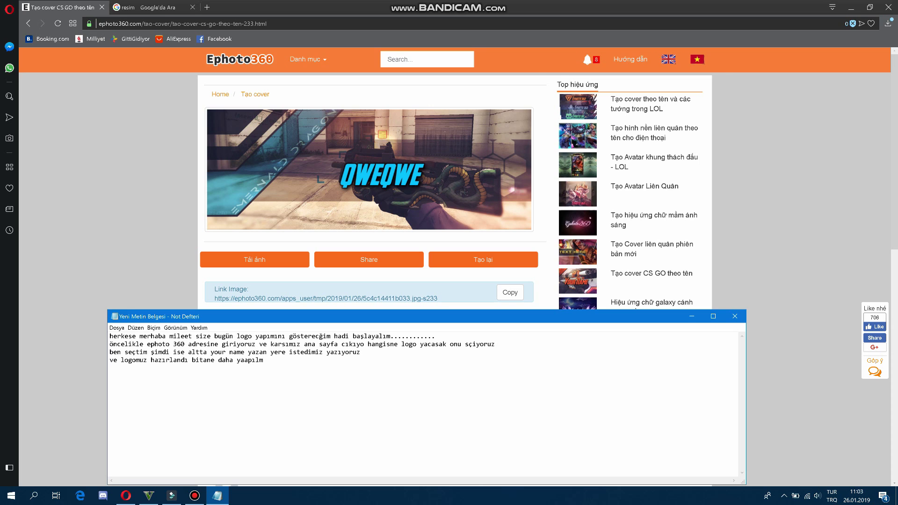
pyautogui.click(691, 316)
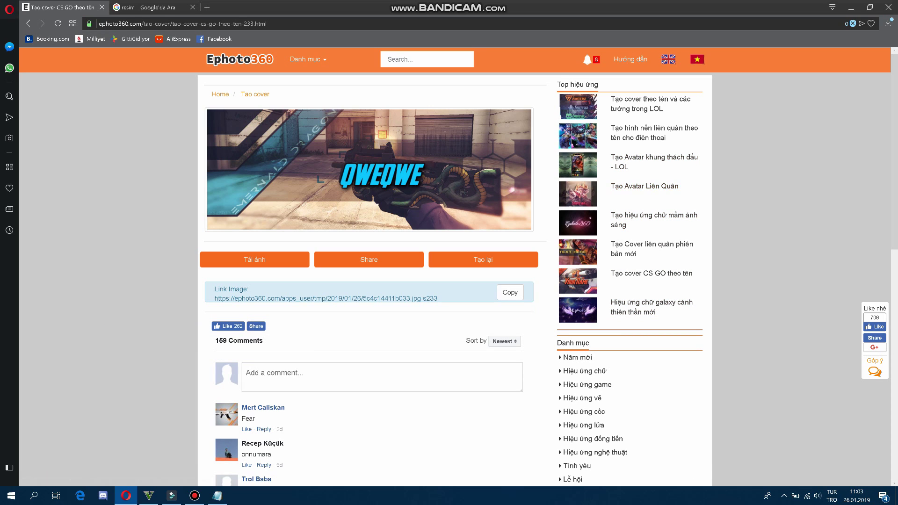
# - Generate a Neon xanh blue text effect image for the name AHMET
pyautogui.click(239, 59)
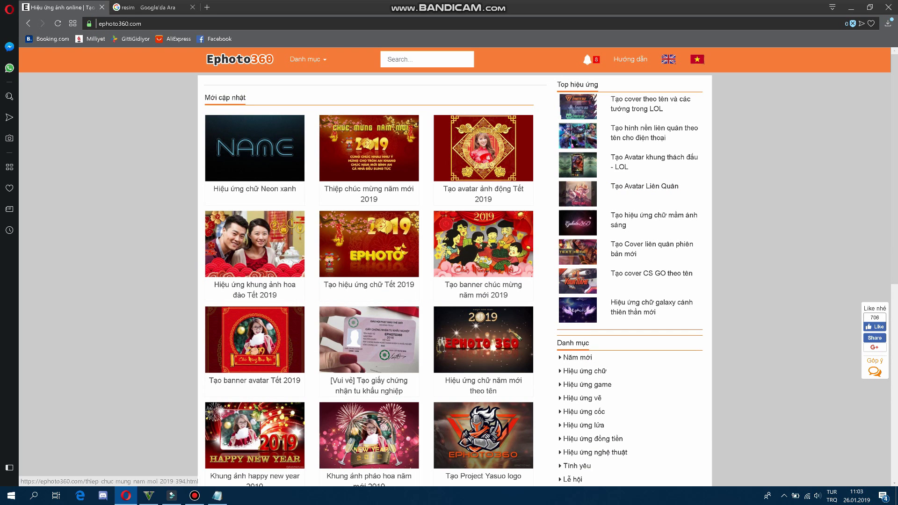
pyautogui.click(255, 148)
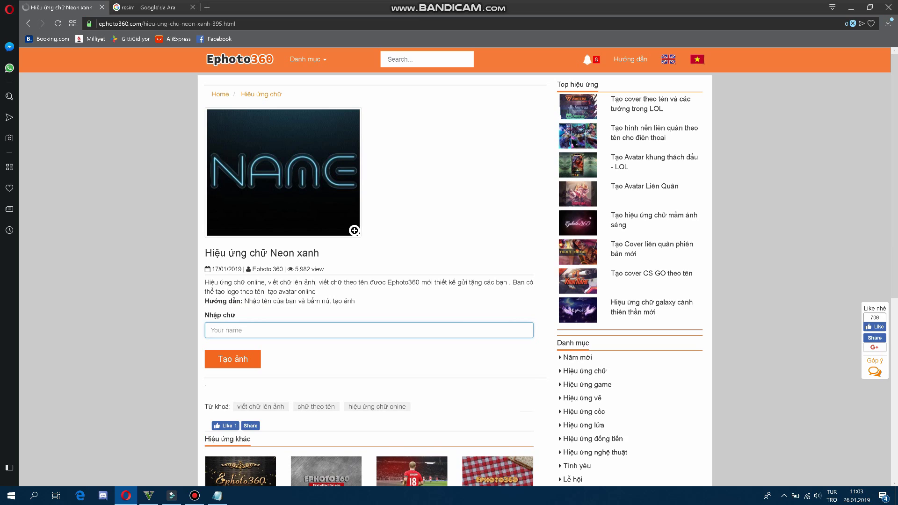
pyautogui.write('ahmet')
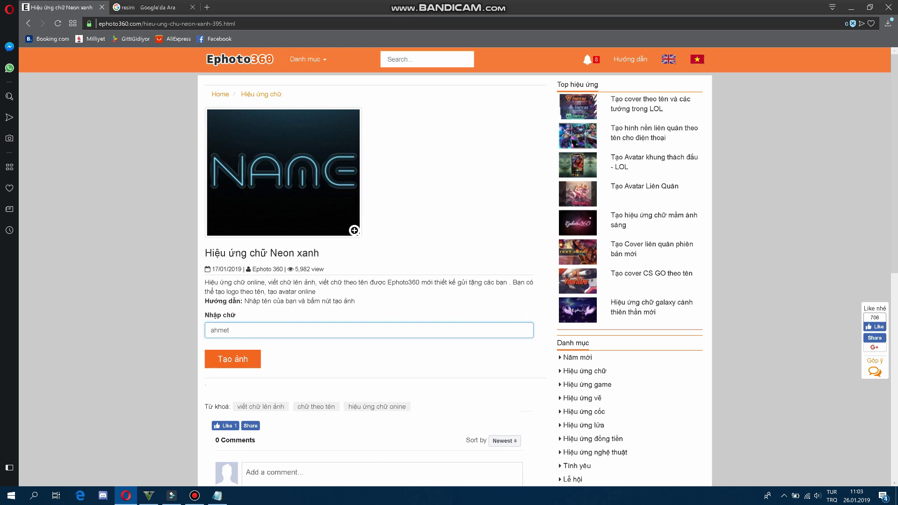
pyautogui.click(232, 359)
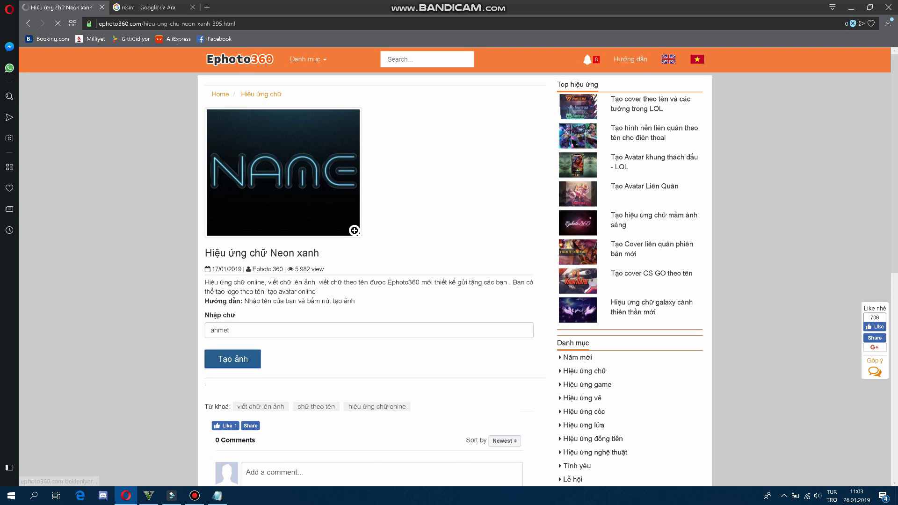
# - Add a fifth note line saying the logo is being prepared right away
pyautogui.hotkey('alt', 'Tab')
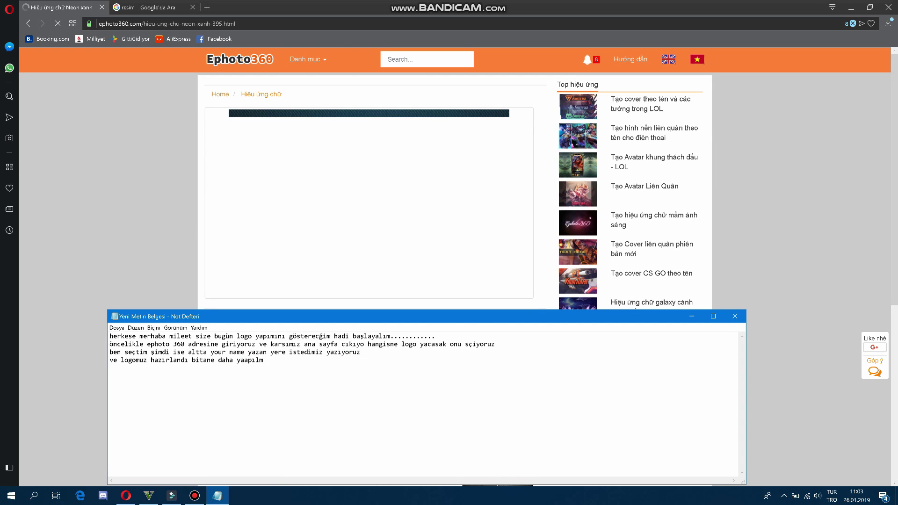
pyautogui.press('Return')
pyautogui.write('görd')
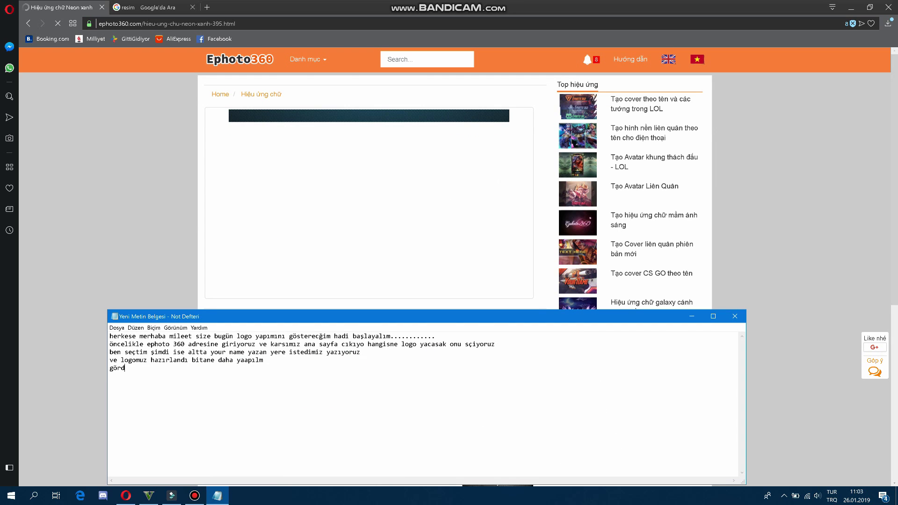
pyautogui.write('ğ')
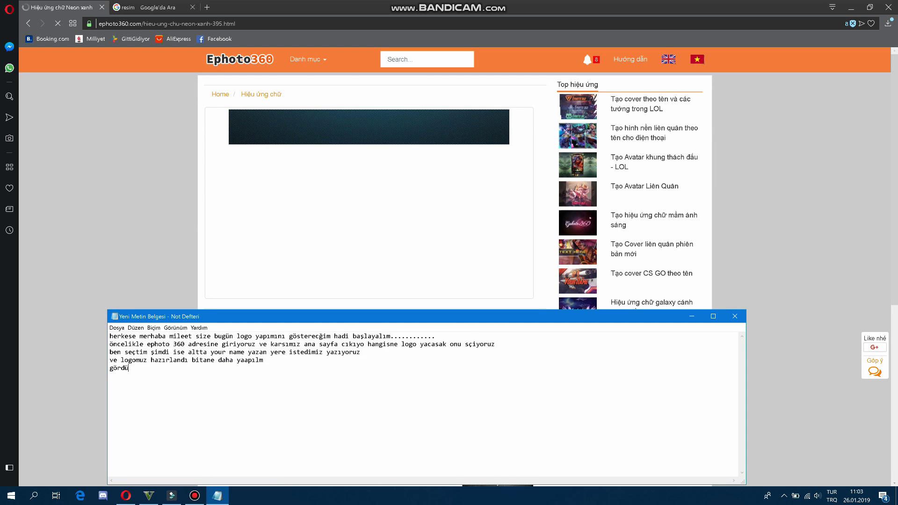
pyautogui.write('üz gibi')
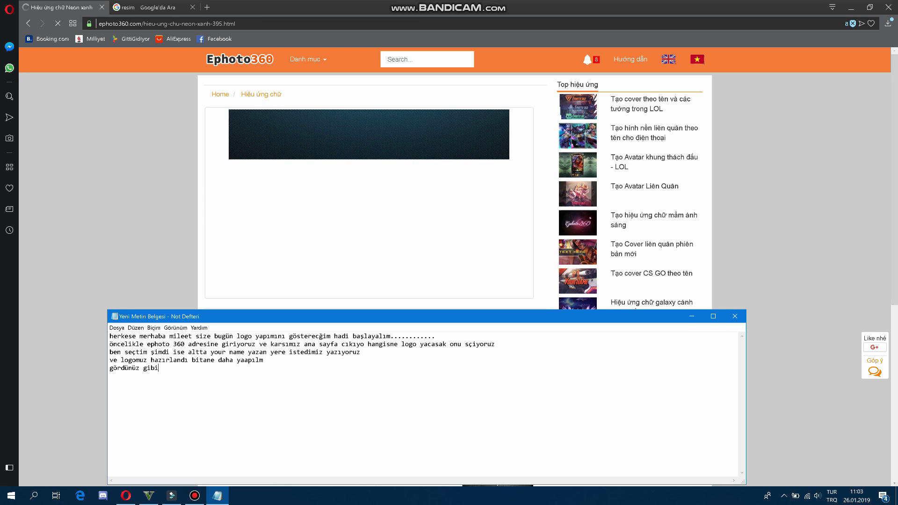
pyautogui.write('logolar')
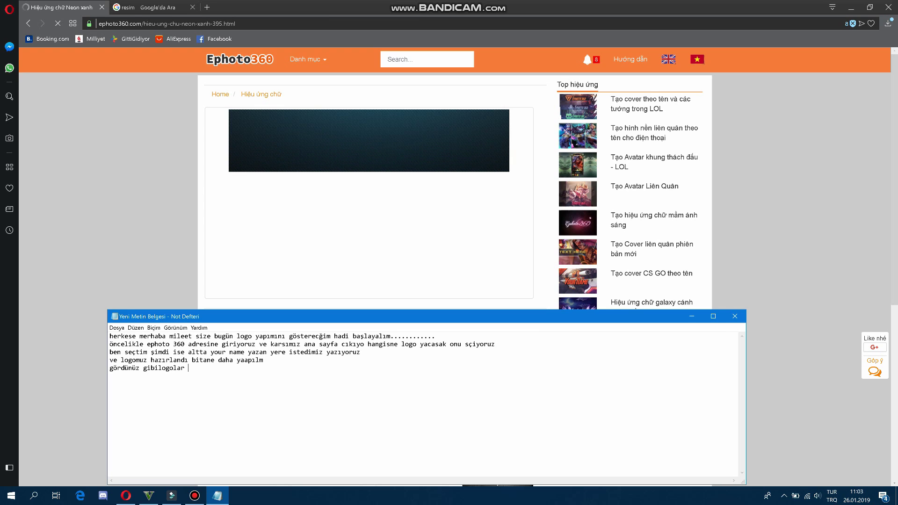
pyautogui.write('hemen hazı')
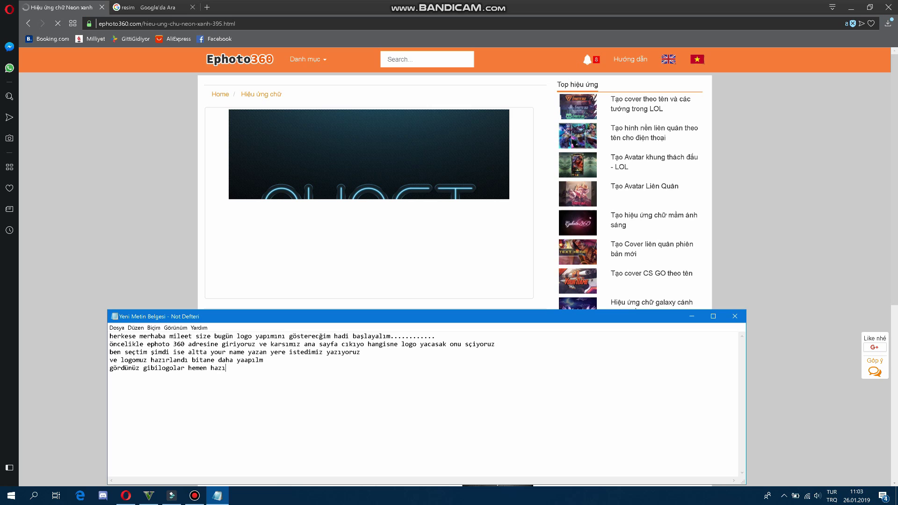
pyautogui.write('rlanıyo')
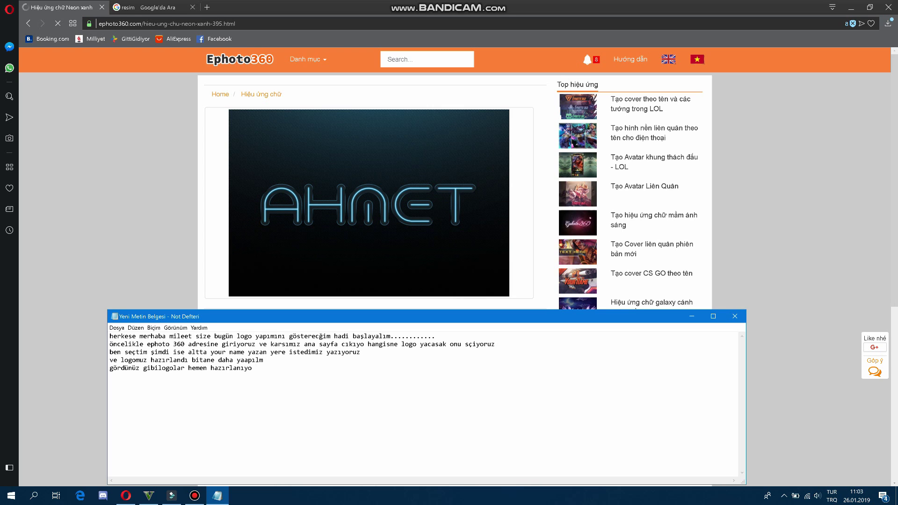
# - Lower the Notepad window to reveal the AHMET result and add a line about the download button
pyautogui.moveTo(280, 317); pyautogui.dragTo(284, 374)
pyautogui.write('hazırlanıyo')
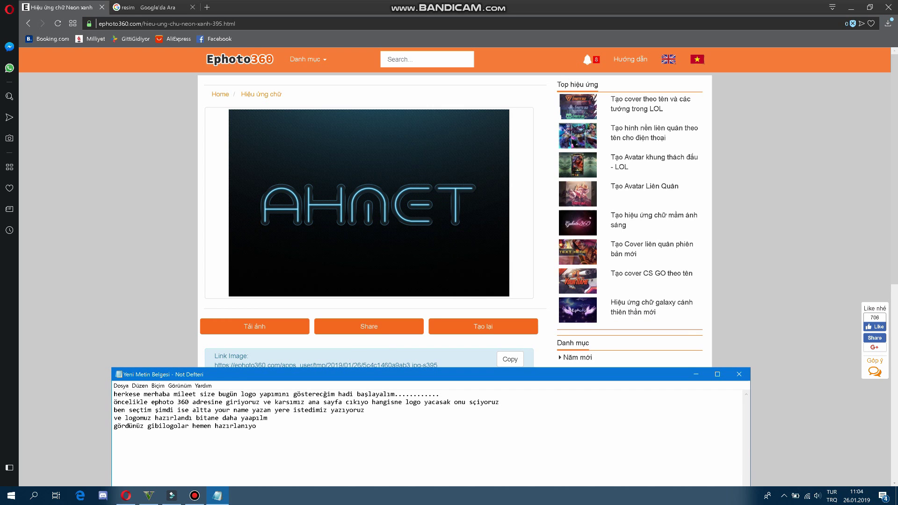
pyautogui.write(' altta')
pyautogui.write(' tai')
pyautogui.write(' nah')
pyautogui.write(' yazan ')
pyautogui.write('ye')
pyautogui.write('re basarsanız da ')
pyautogui.write('niyo')
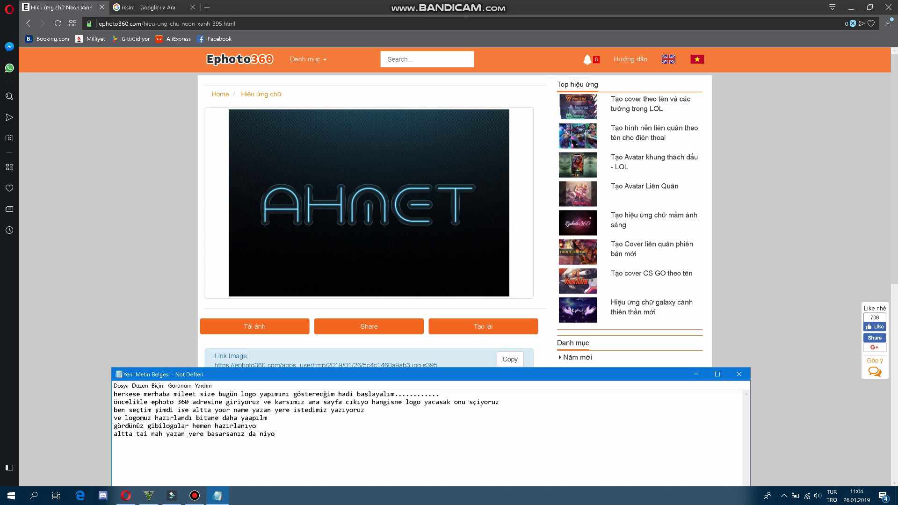
# - Download the AHMET neon image, close its Photos preview, and bring Notepad back up
pyautogui.click(254, 326)
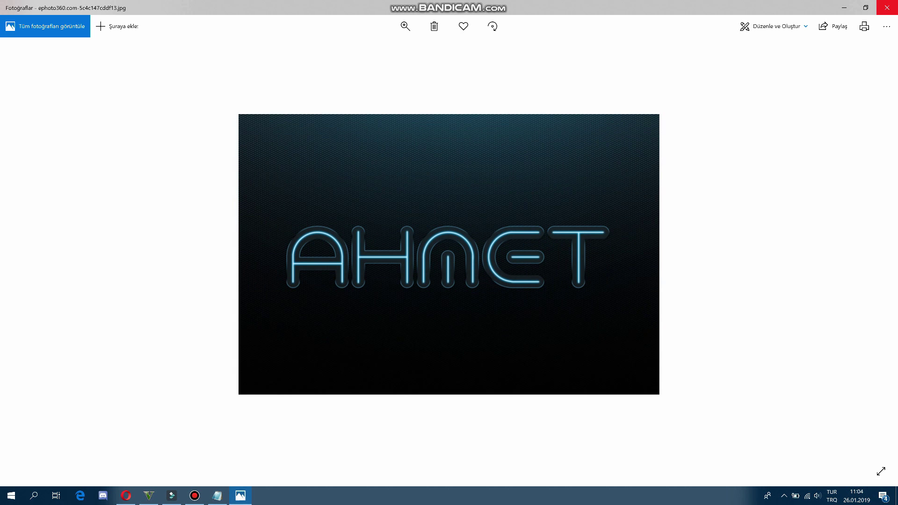
pyautogui.hotkey('alt', 'F4')
pyautogui.click(216, 495)
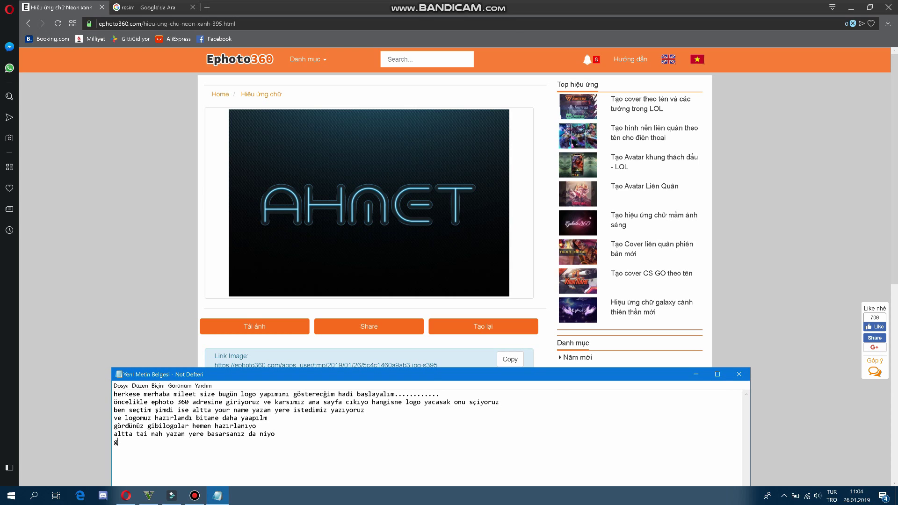
# - Write a closing line saying the picture downloaded successfully, say goodbye, and stop the Bandicam recording
pyautogui.write('ördünüz')
pyautogui.write(' gibi resmm')
pyautogui.write('iz indi b')
pyautogui.write('aşarı')
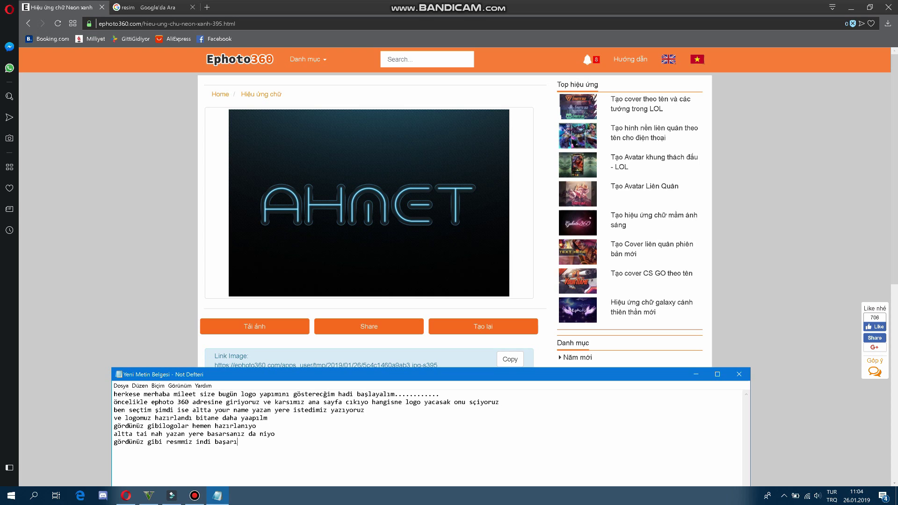
pyautogui.write('yla kendin')
pyautogui.write('ize iyi b')
pyautogui.write('akın hoş')
pyautogui.write('çaka')
pyautogui.write('lı')
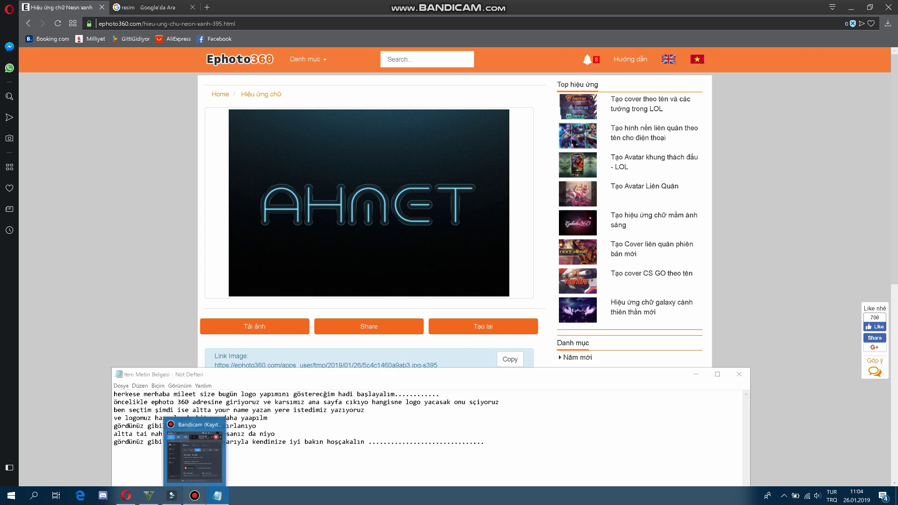
pyautogui.click(195, 496)
pyautogui.click(561, 145)
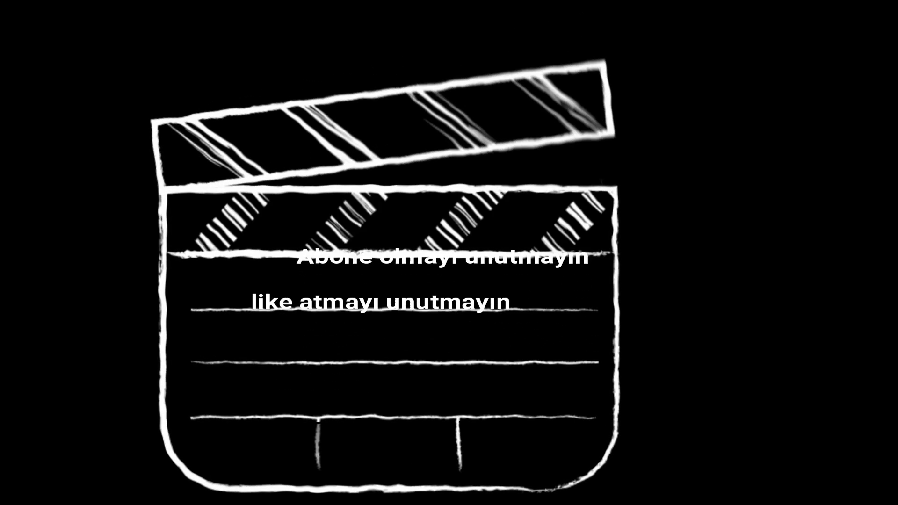